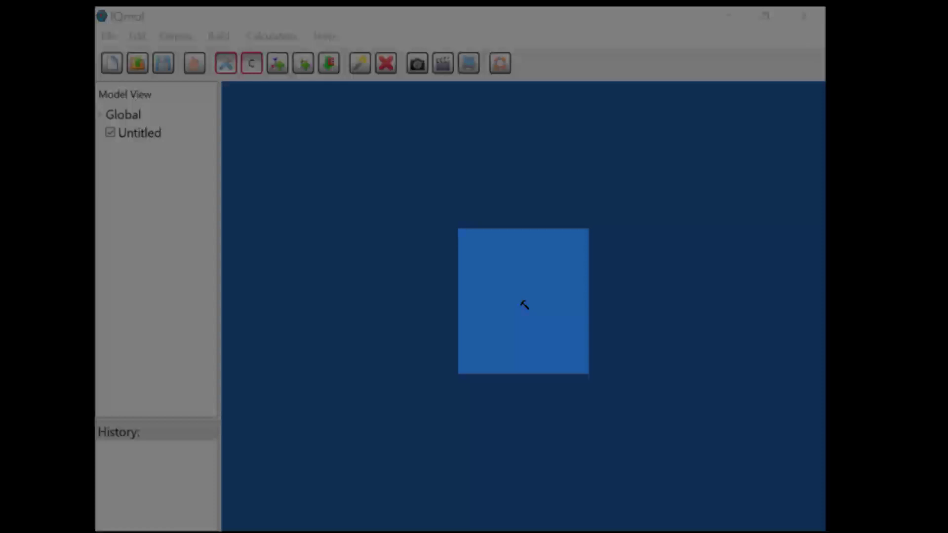
Step: Place a single carbon atom in the centre of the empty 3D view
left_click(524, 304)
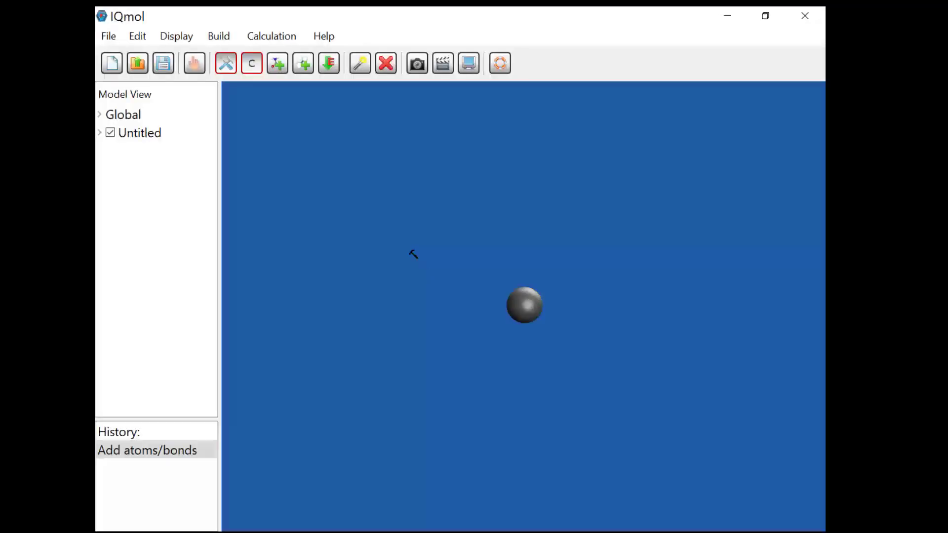
Step: Select oxygen as the build element and convert the carbon atom to O
left_click(253, 66)
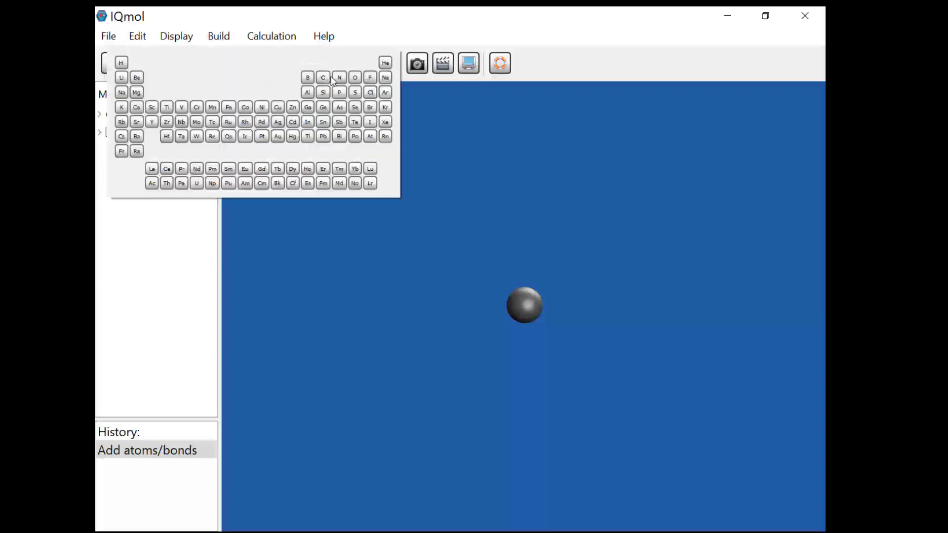
left_click(354, 77)
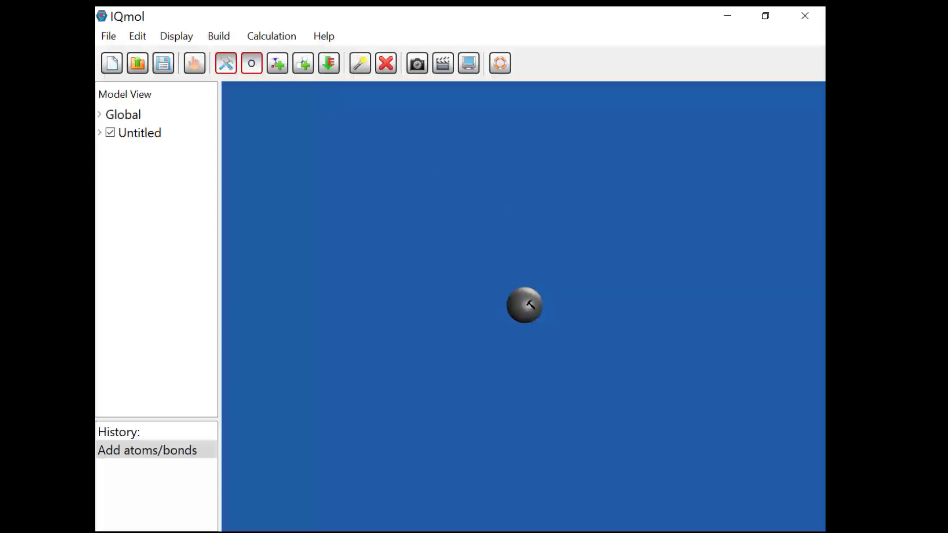
left_click(529, 304)
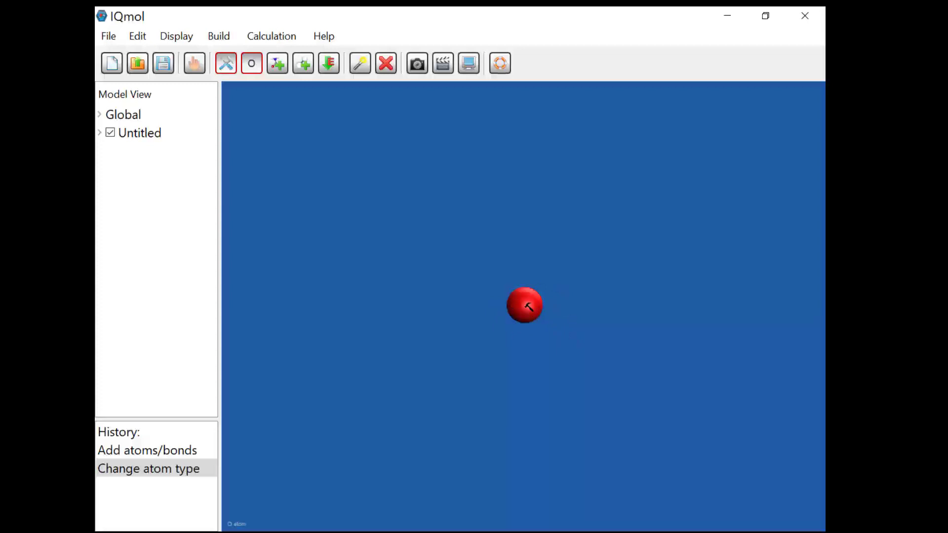
Step: Grow a bent three-oxygen chain and make the left O–O bond double
left_click_drag(528, 306, 613, 301)
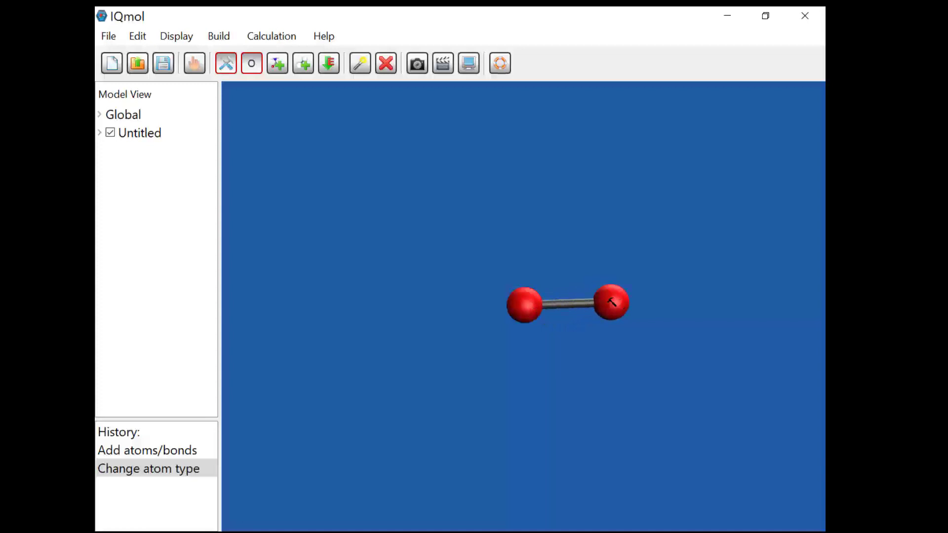
left_click_drag(613, 301, 614, 302)
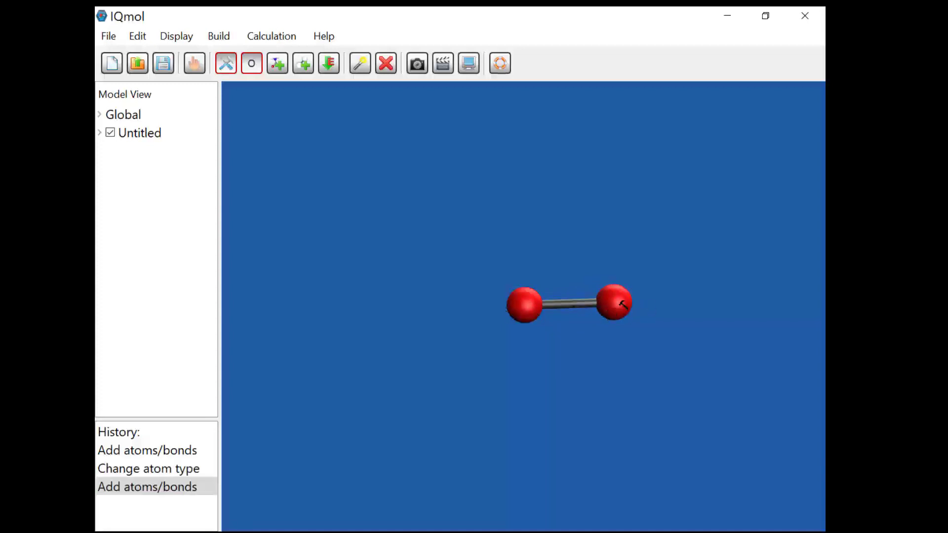
left_click_drag(622, 305, 641, 221)
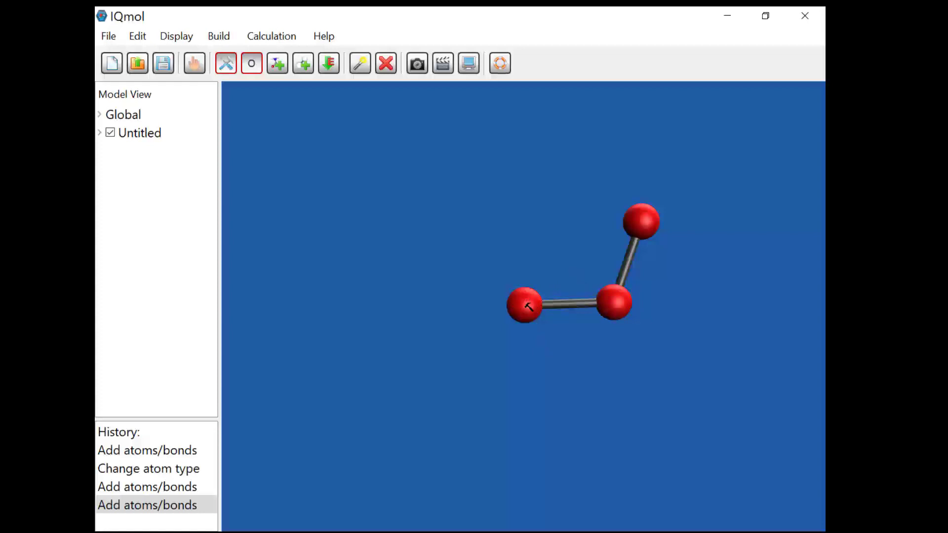
left_click(529, 304)
left_click_drag(529, 303, 620, 302)
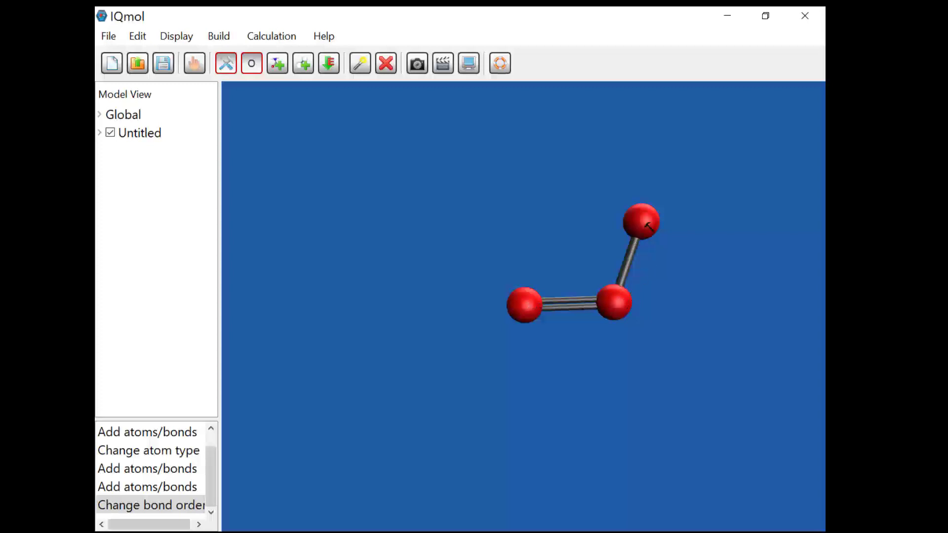
Step: Change the middle oxygen atom to carbon
left_click(252, 65)
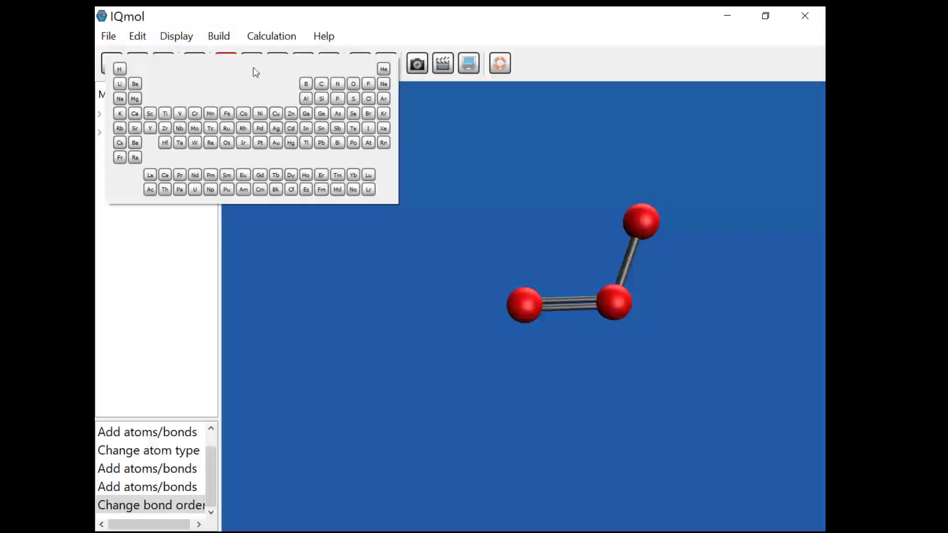
left_click(321, 84)
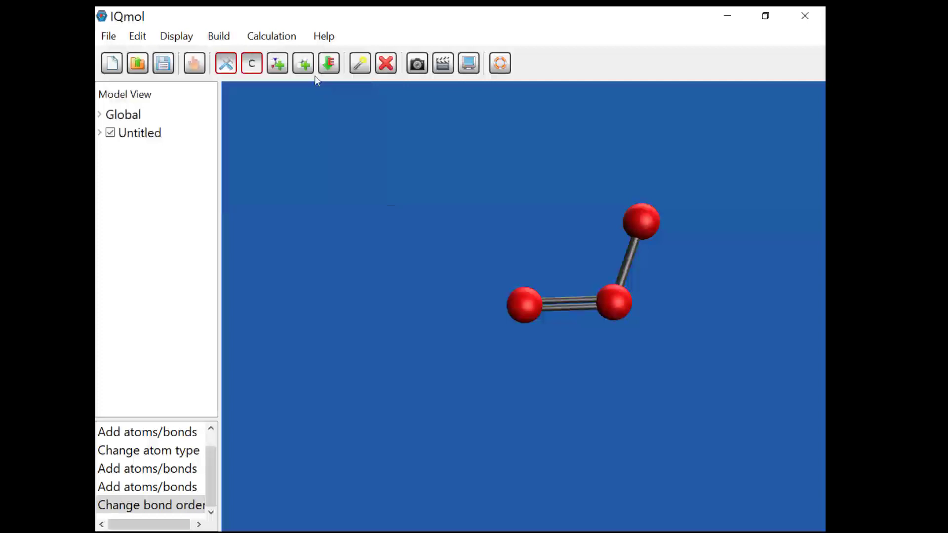
left_click(614, 302)
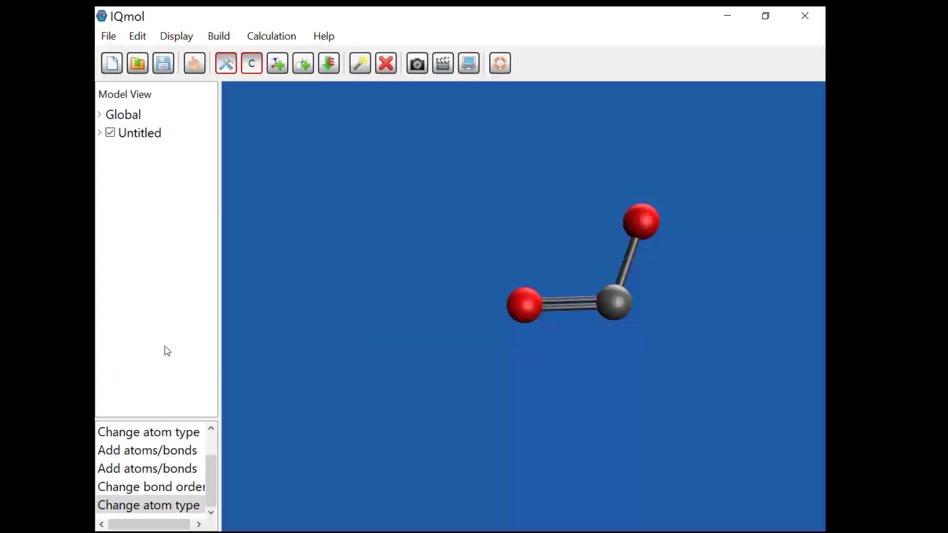
Step: Change the upper oxygen atom to hydrogen
left_click(253, 66)
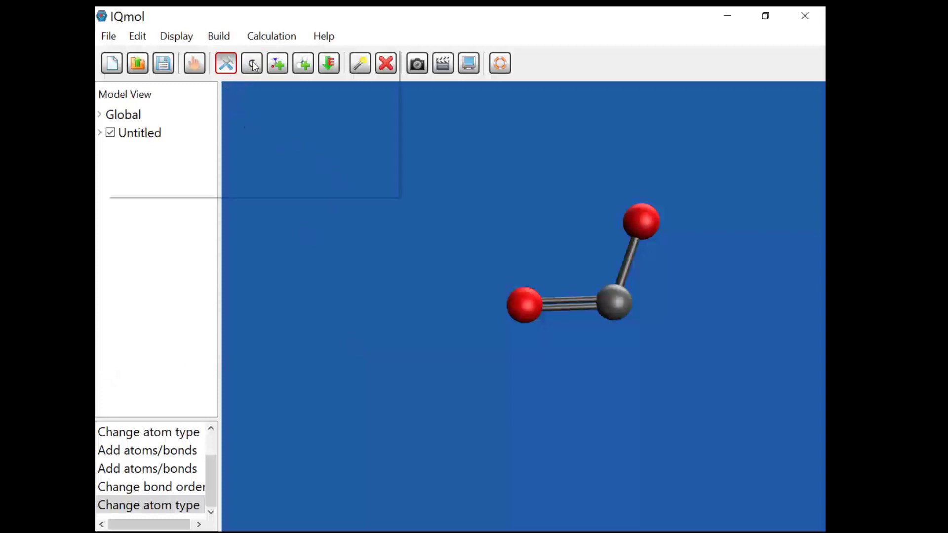
left_click(121, 65)
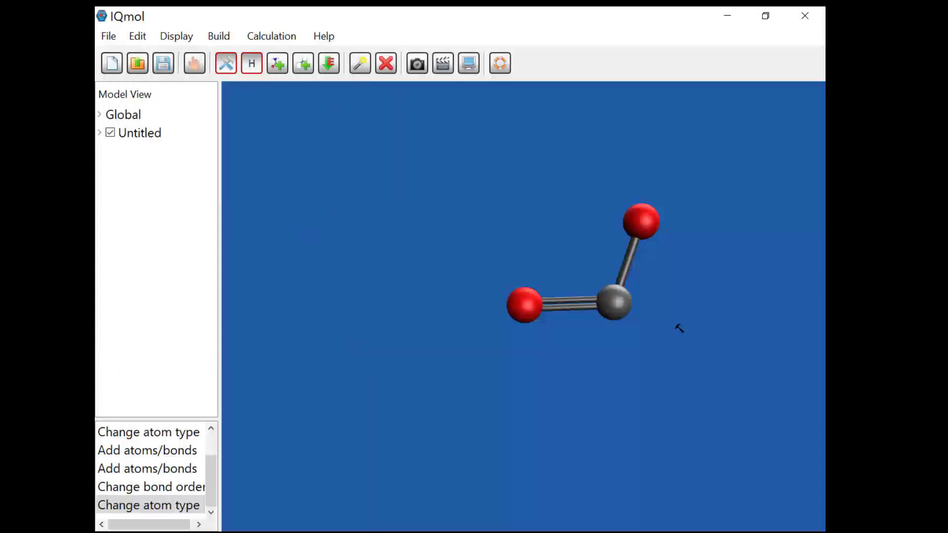
left_click(644, 224)
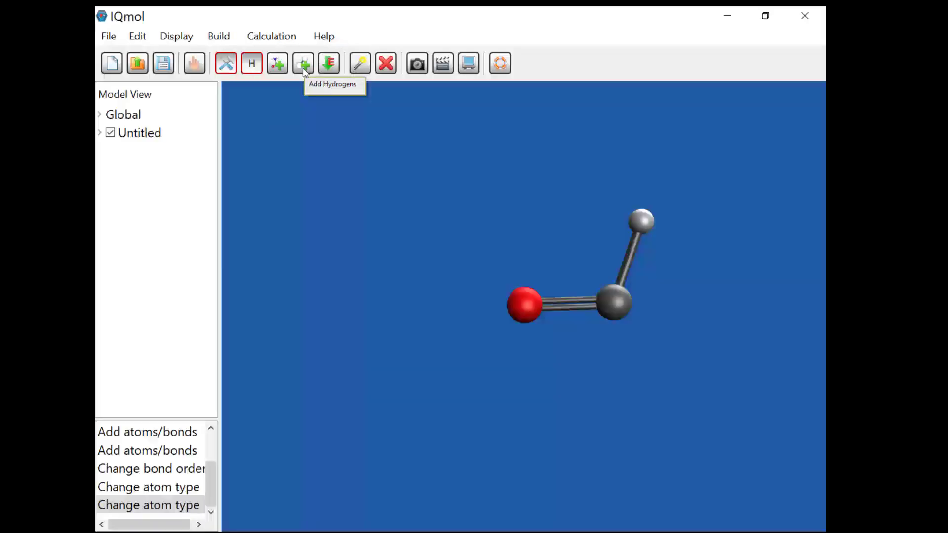
Step: Use Add Hydrogens to fill the carbon's remaining open valence
left_click(304, 67)
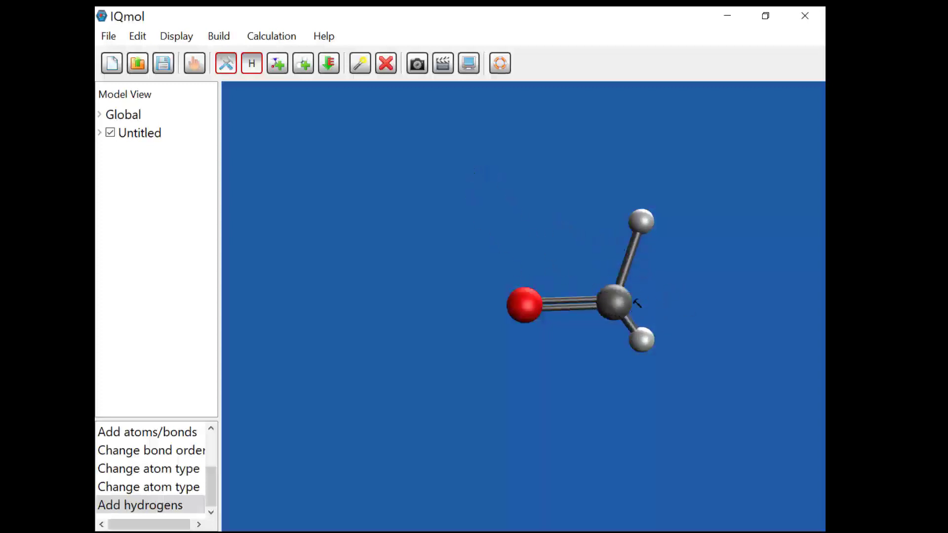
Step: Run Minimize Energy twice on the formaldehyde molecule
left_click(328, 66)
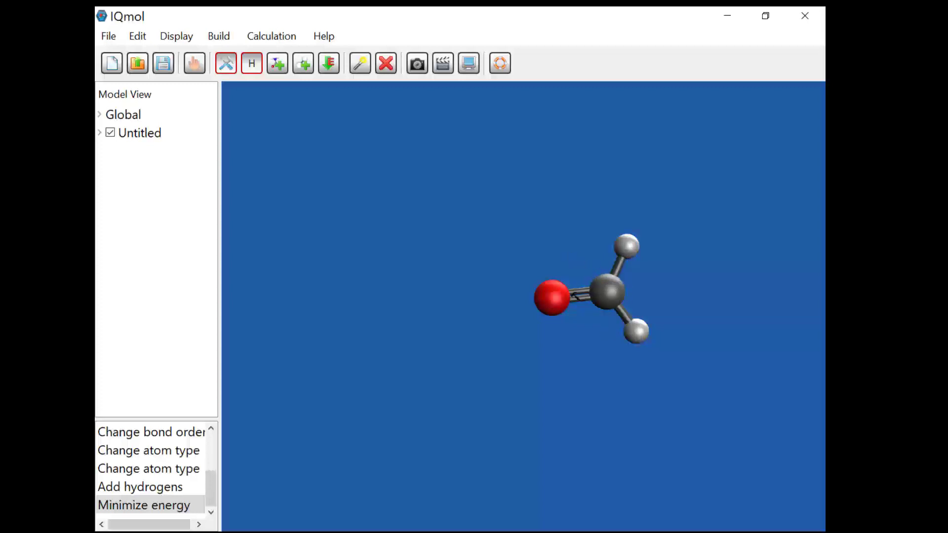
left_click(331, 64)
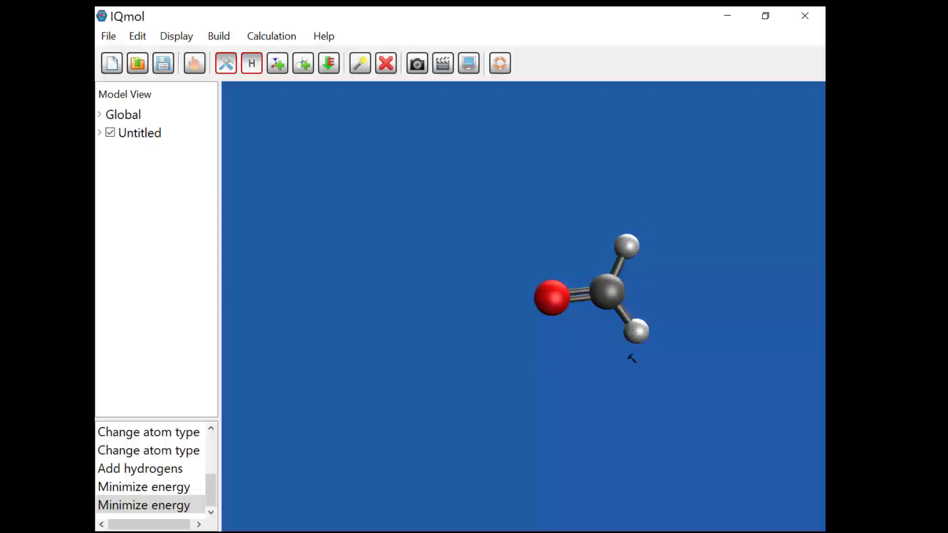
Step: Symmetrize formaldehyde from the Build menu, then rotate it to show the oxygen
left_click(212, 37)
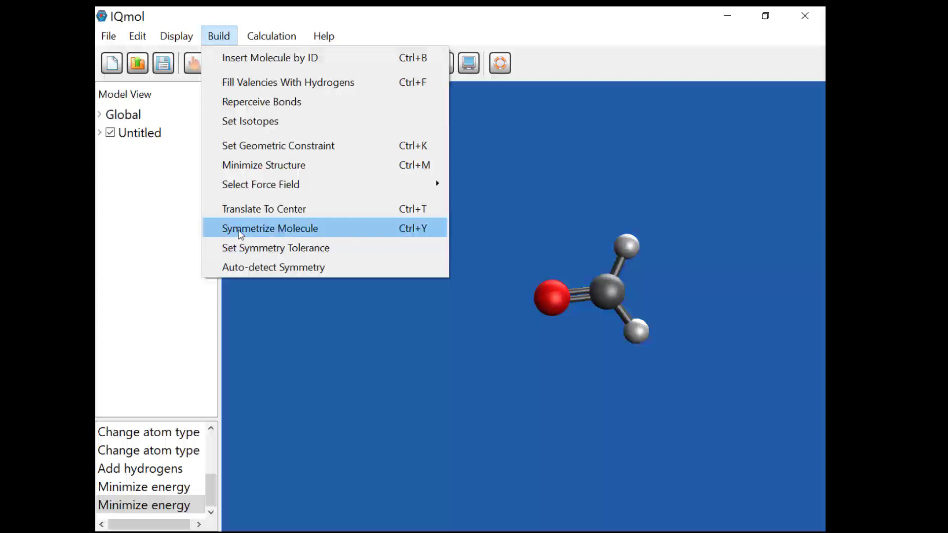
left_click(239, 230)
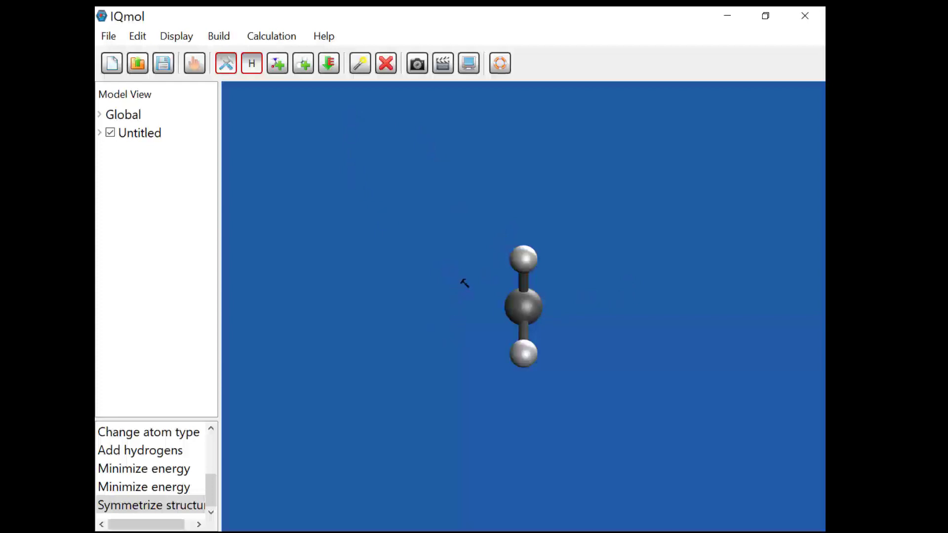
left_click(194, 67)
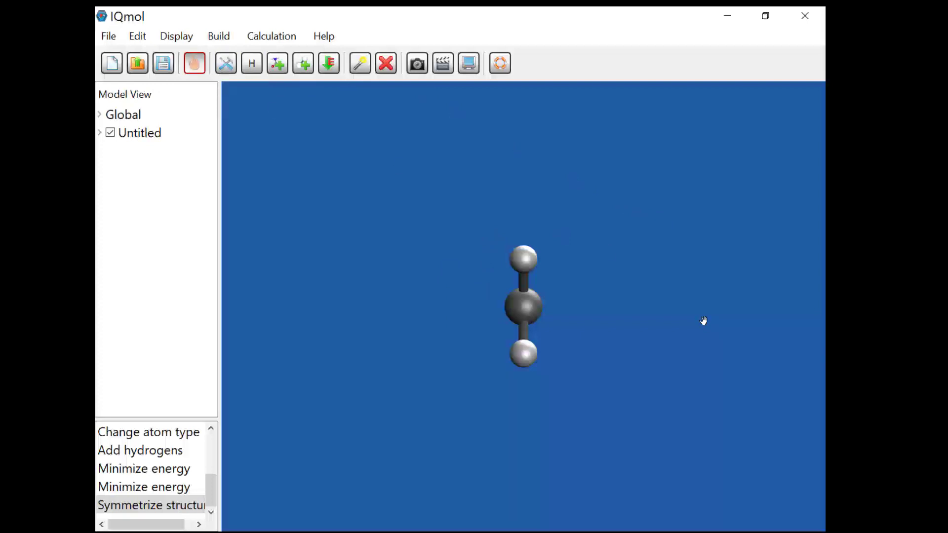
left_click_drag(518, 232, 403, 286)
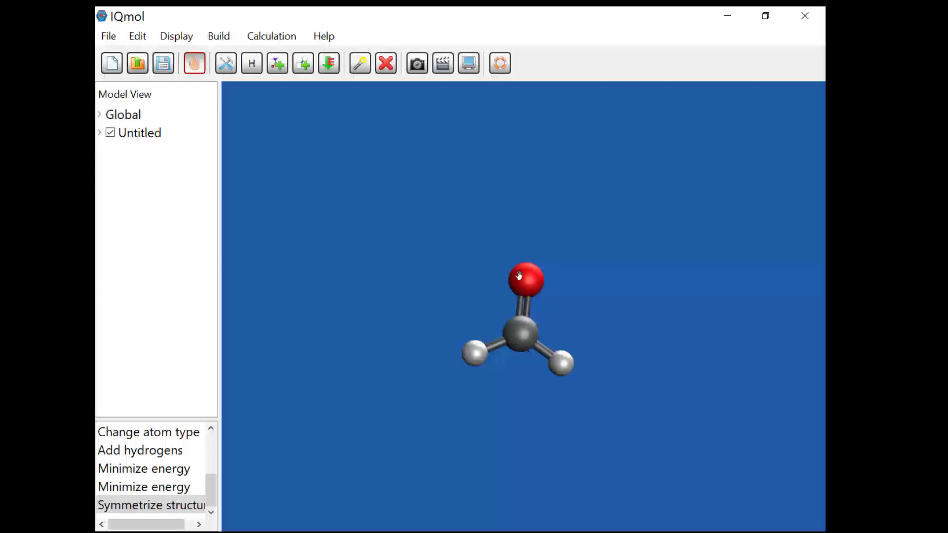
Step: Delete the lower-right hydrogen atom
left_click(359, 64)
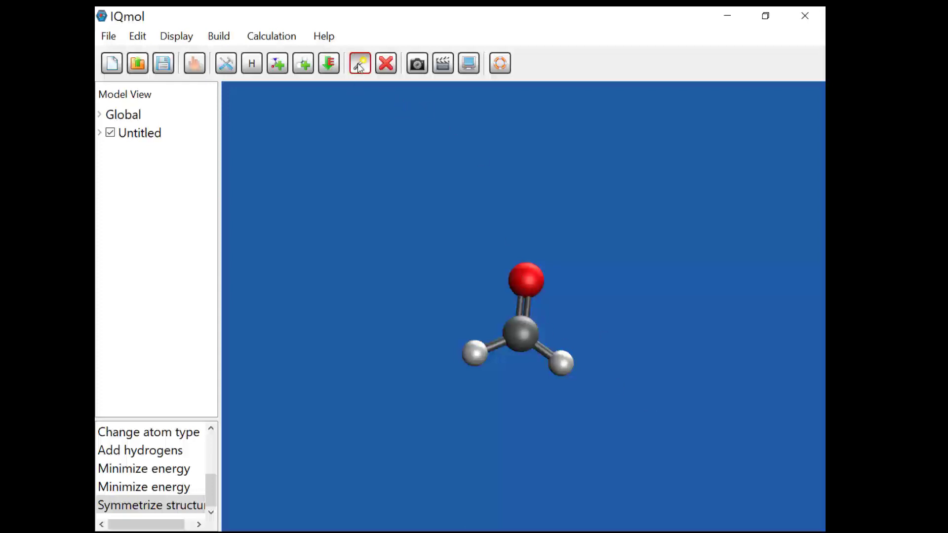
left_click(562, 363)
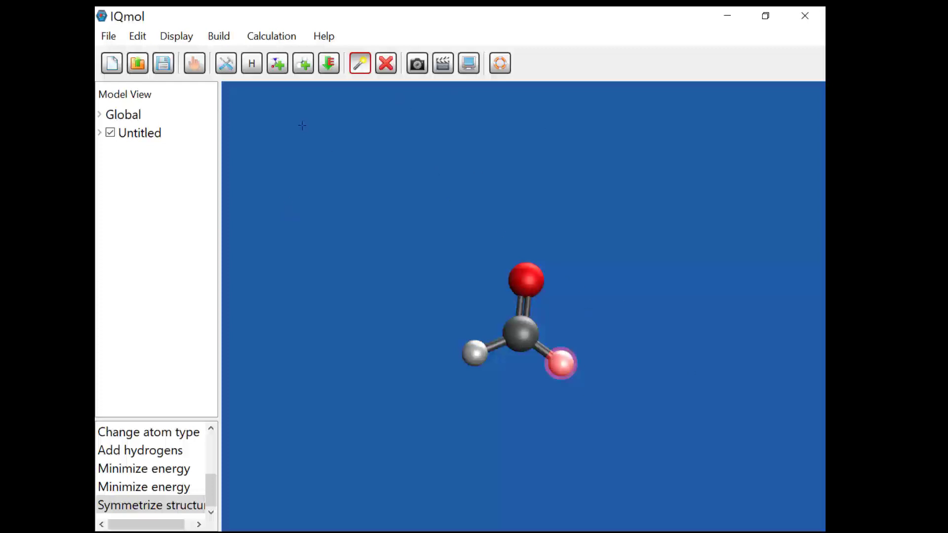
left_click(388, 65)
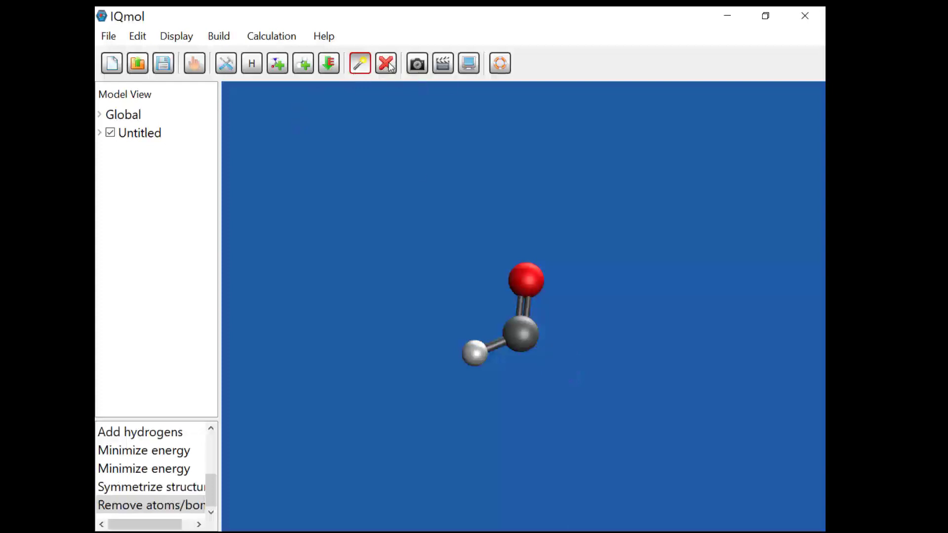
Step: Replace the C=O double bond with a single C–O bond
left_click(524, 309)
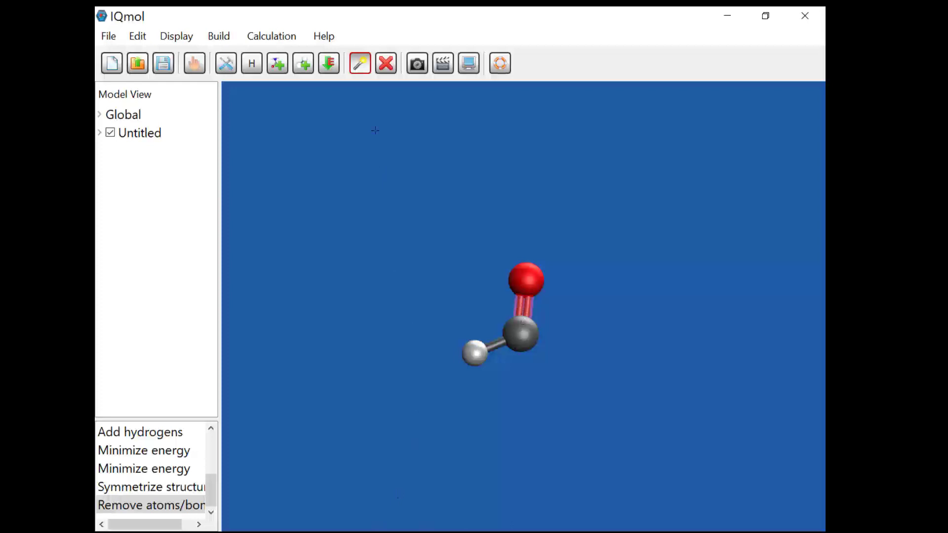
left_click(385, 61)
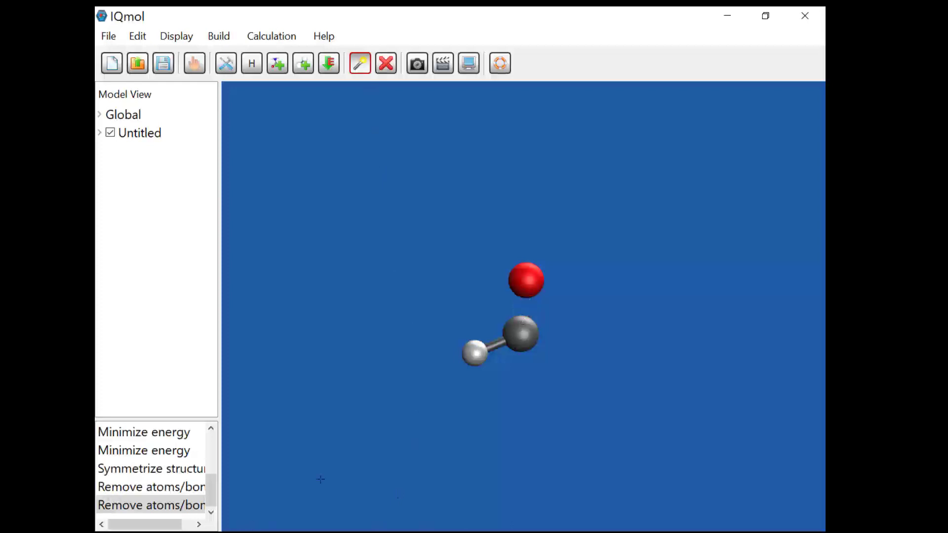
left_click(226, 67)
mouse_move(528, 281)
left_mouse_down()
mouse_move(528, 342)
mouse_move(520, 328)
left_mouse_up()
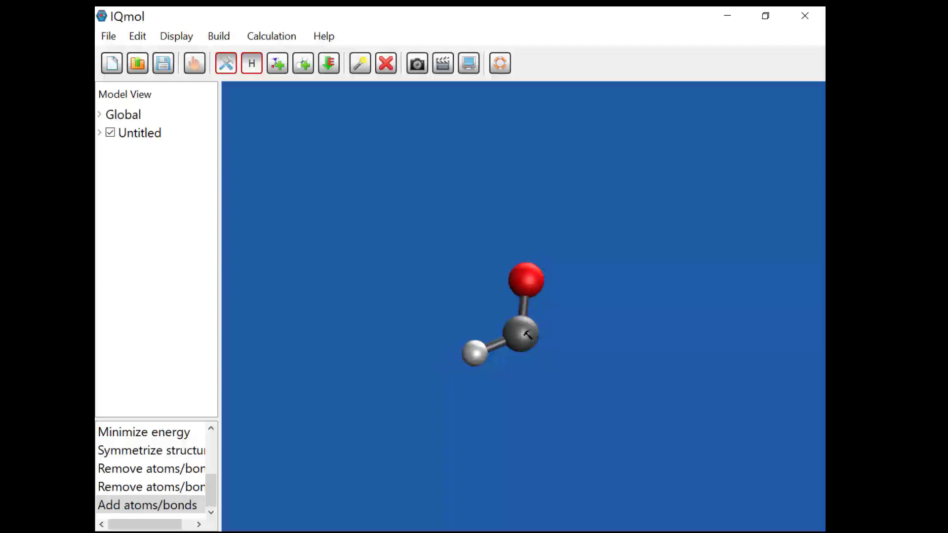
Step: Add hydrogens to complete methanol, then minimize its energy
left_click(304, 57)
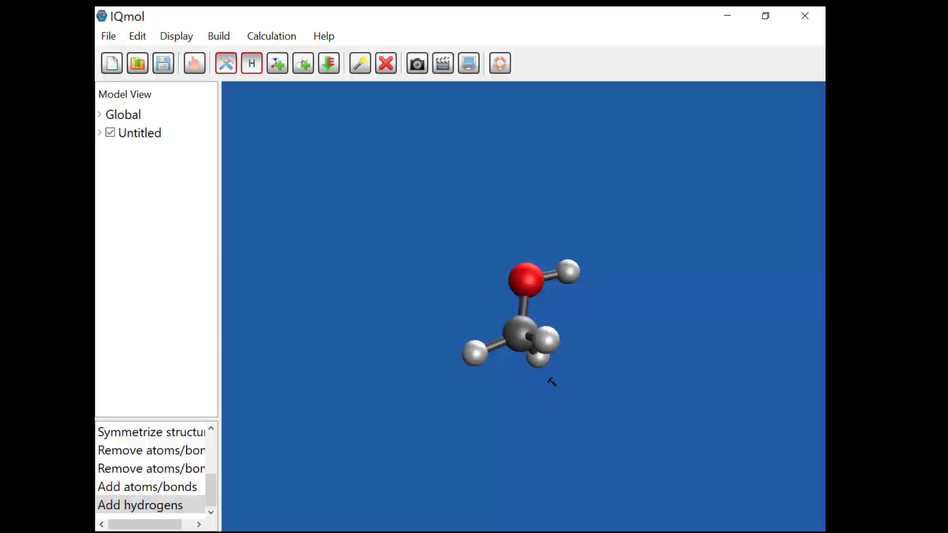
left_click(329, 65)
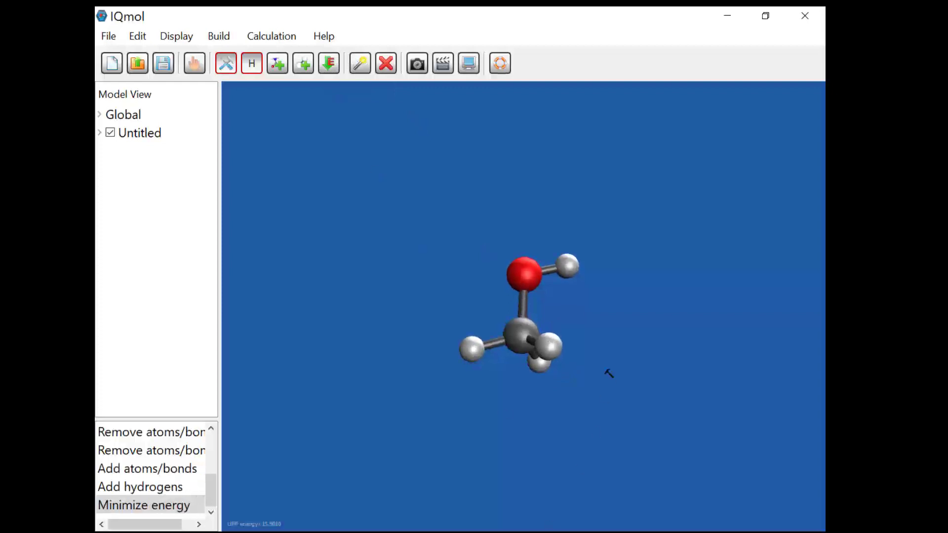